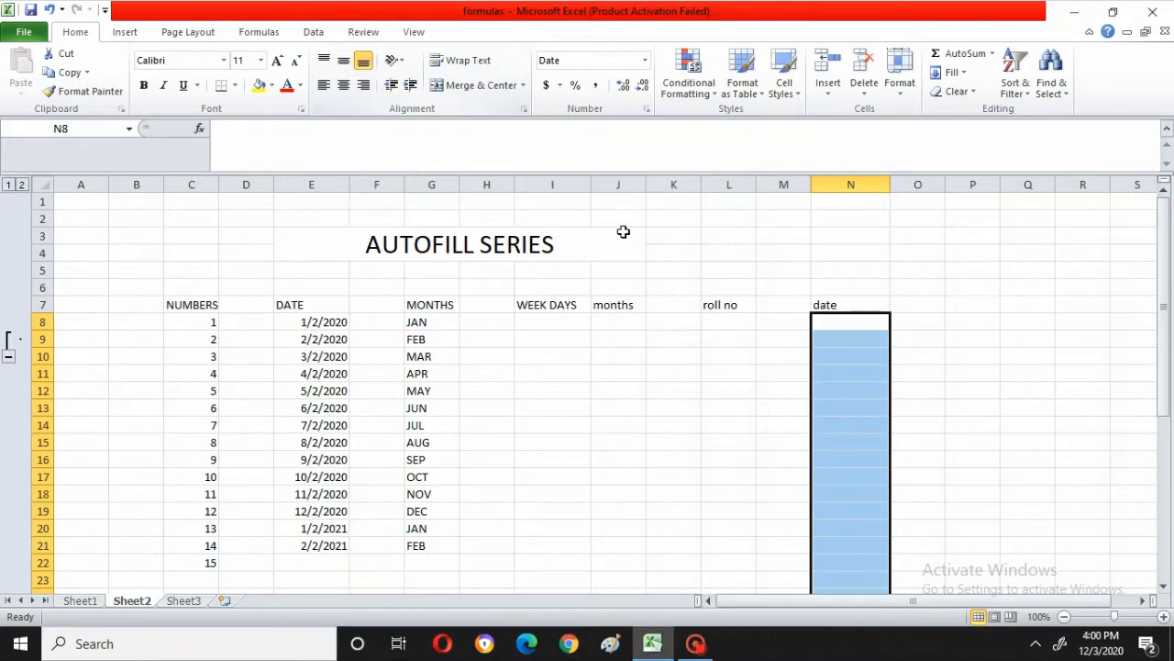
Step: Enter the starting values 1 and 2 in cells L8 and L9 under the roll no heading
click(736, 319)
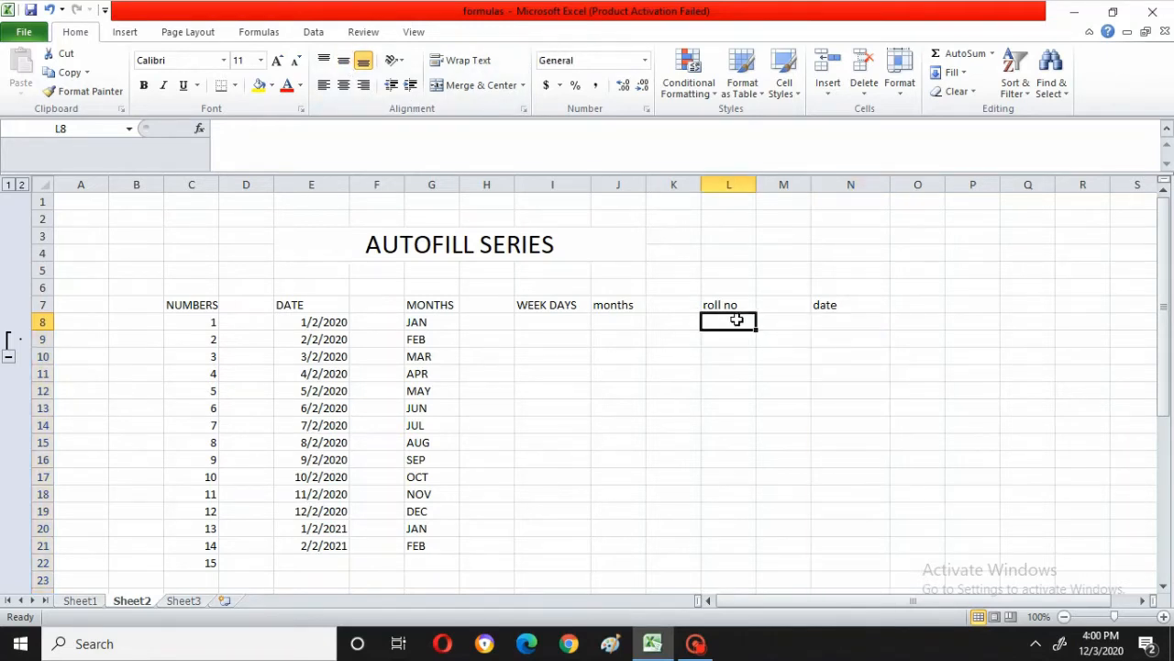
text(1)
key(Return)
text(2)
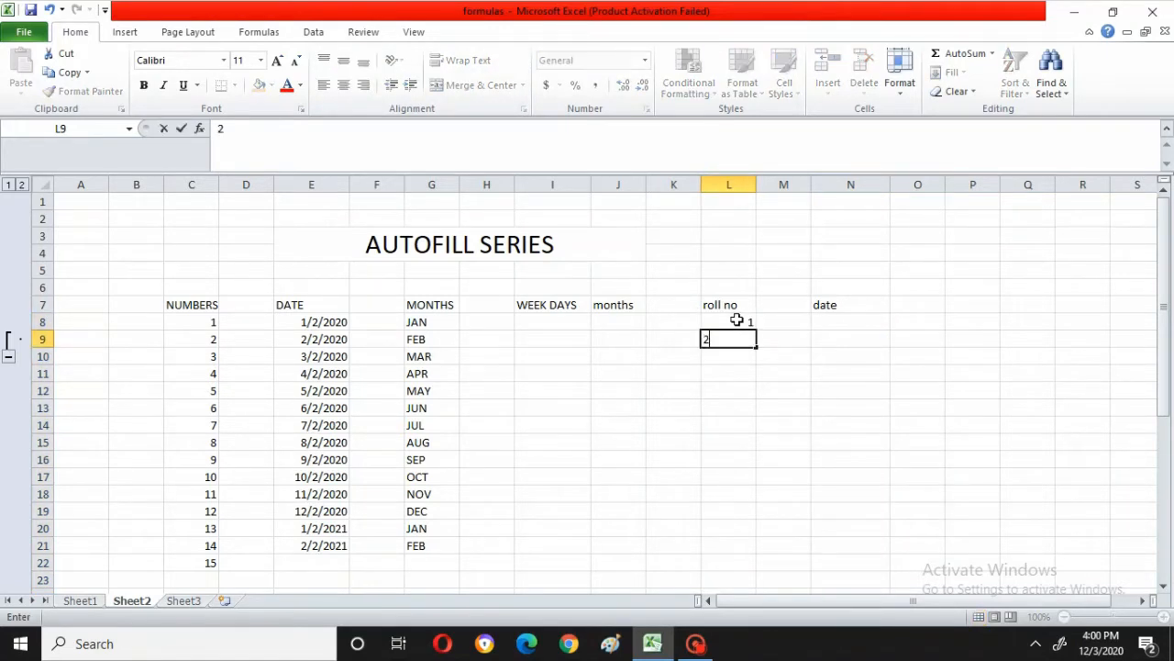
key(Return)
text(3)
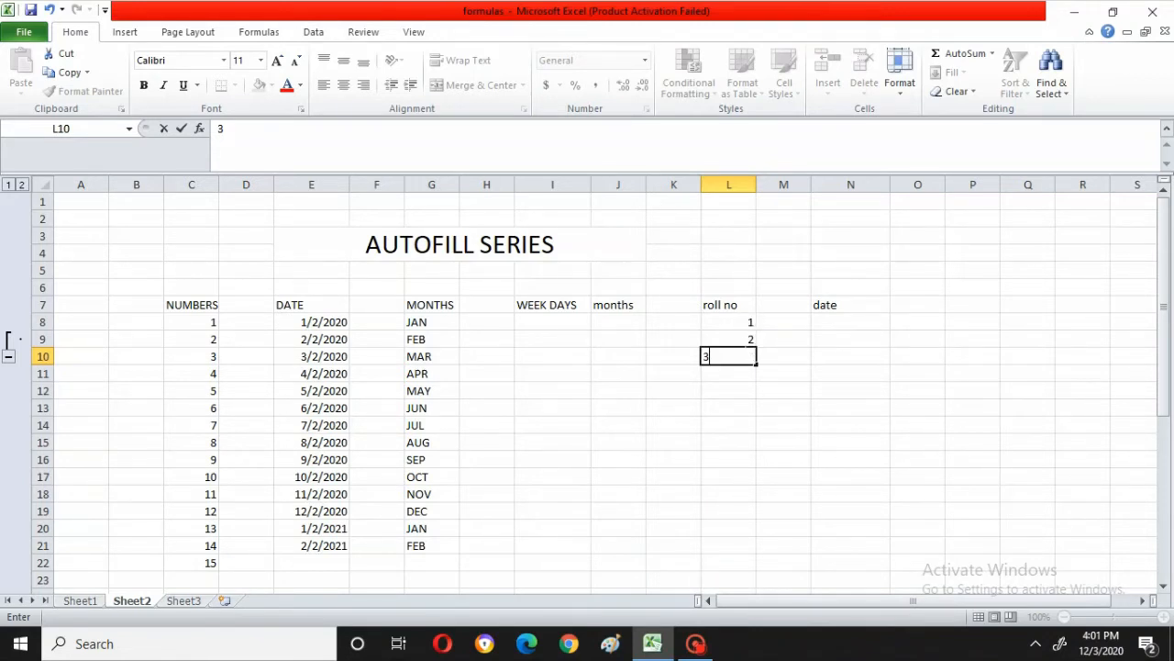
key(Escape)
Step: Autofill the roll no series from L8:L9 down to cell L32
click(743, 322)
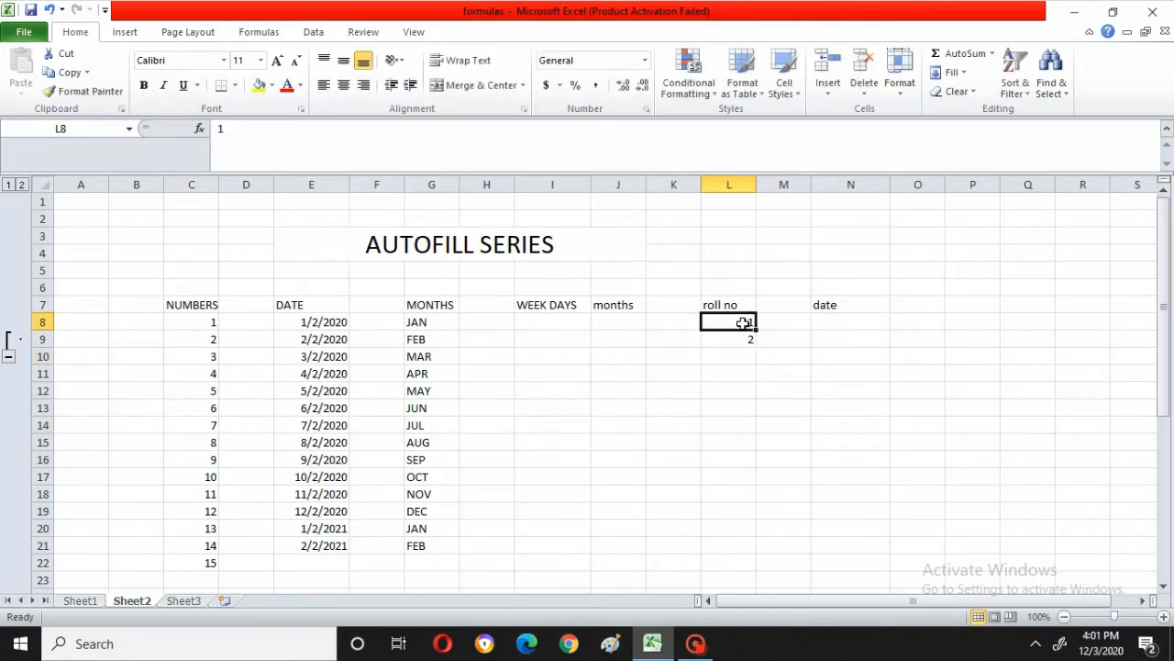
drag(743, 322, 743, 338)
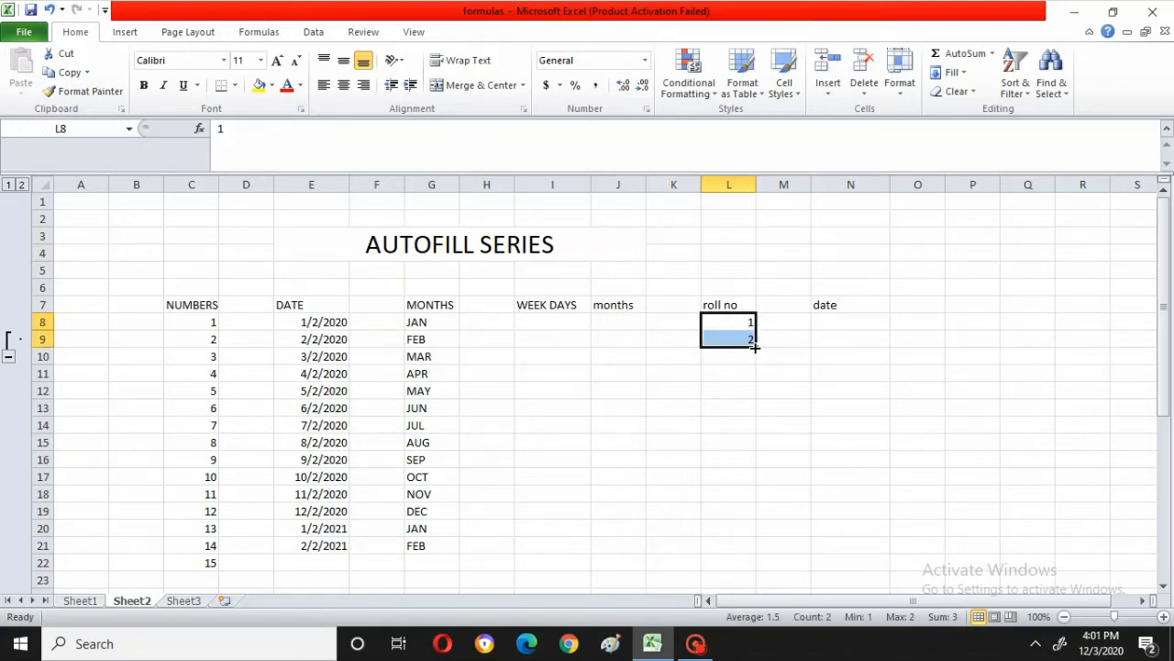
drag(754, 346, 775, 621)
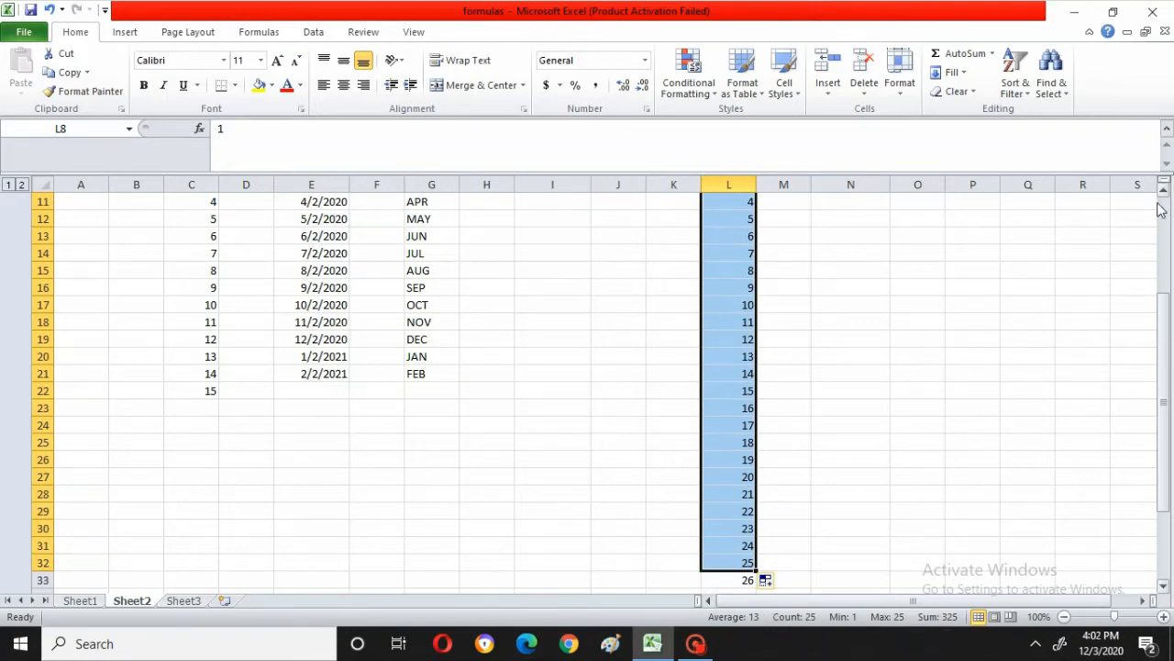
Step: Enter the dates 1/2/2020 in N8 and 2/2/2020 in N9 under the date heading
drag(1163, 192, 1163, 193)
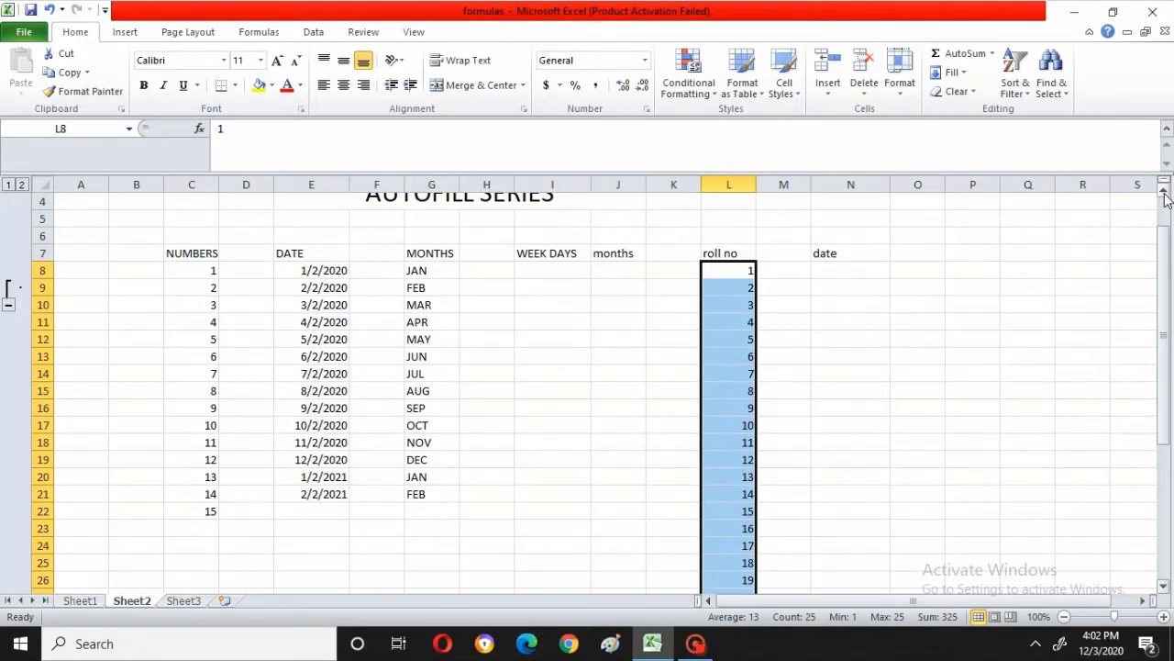
click(834, 274)
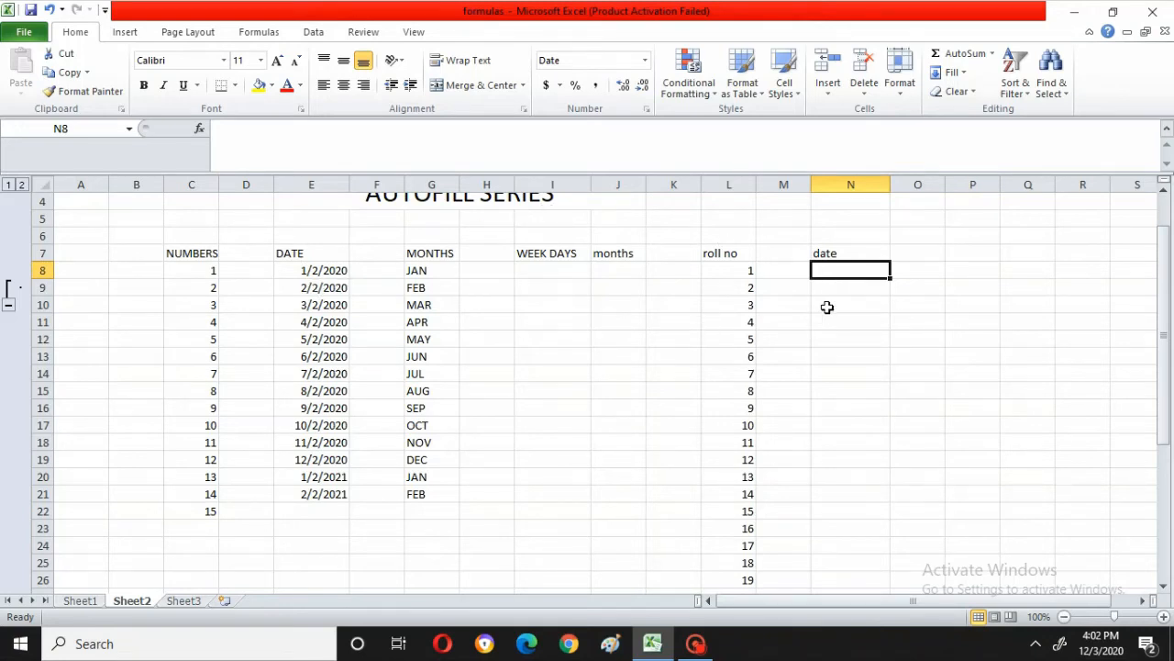
text(1)
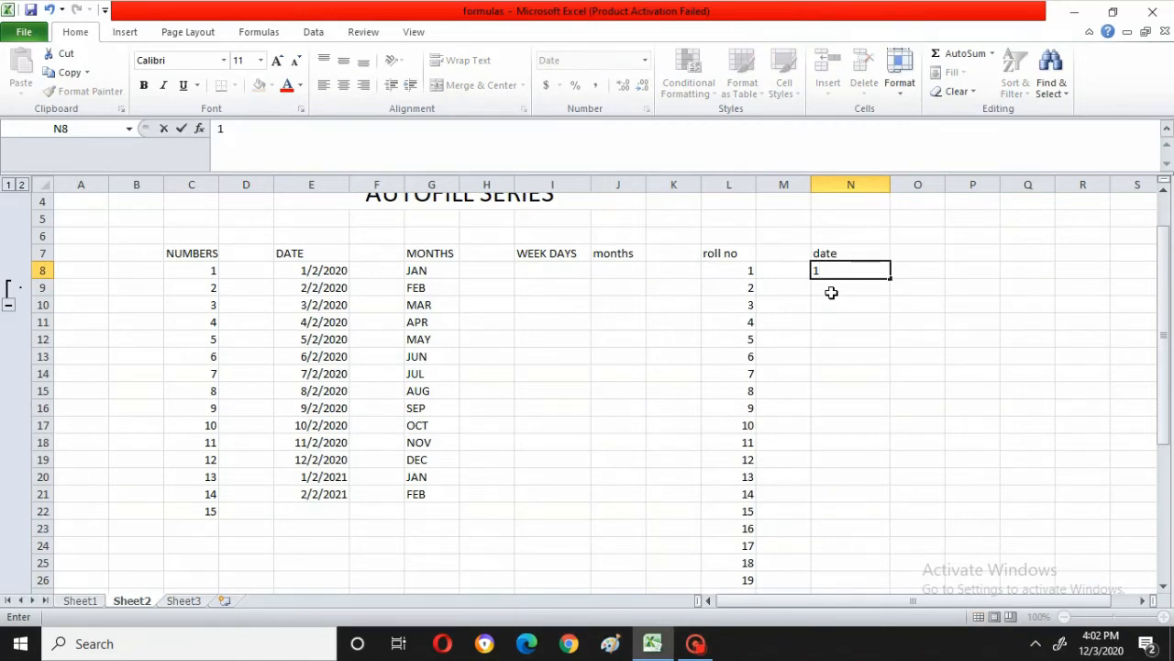
text(/2/2020)
click(845, 286)
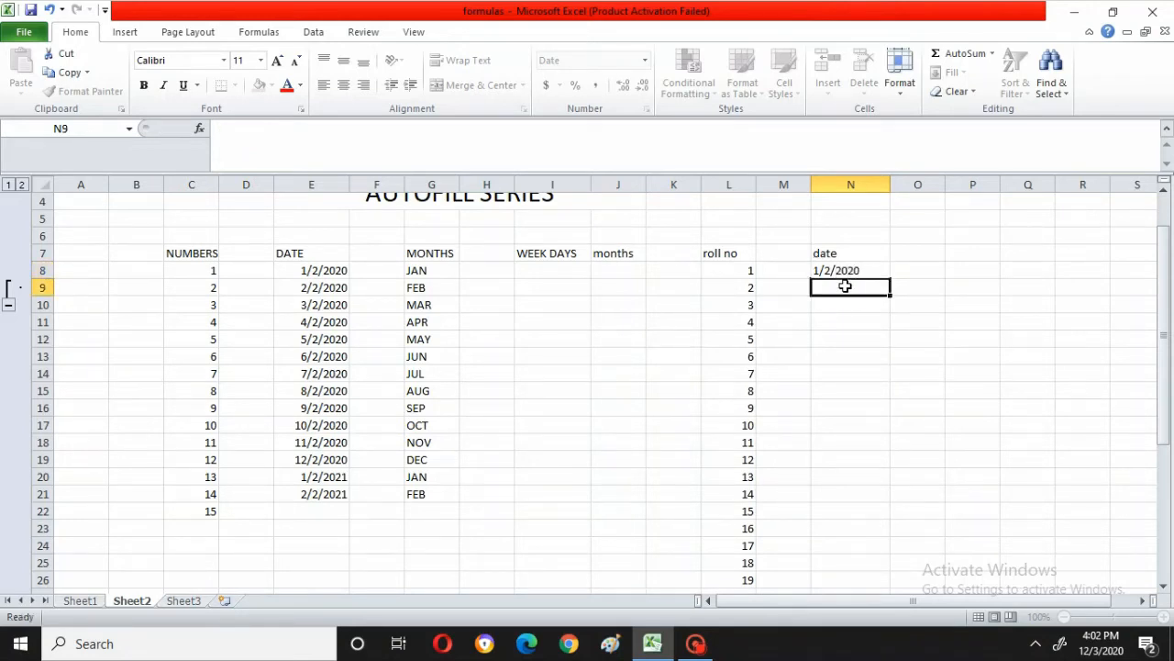
text(2)
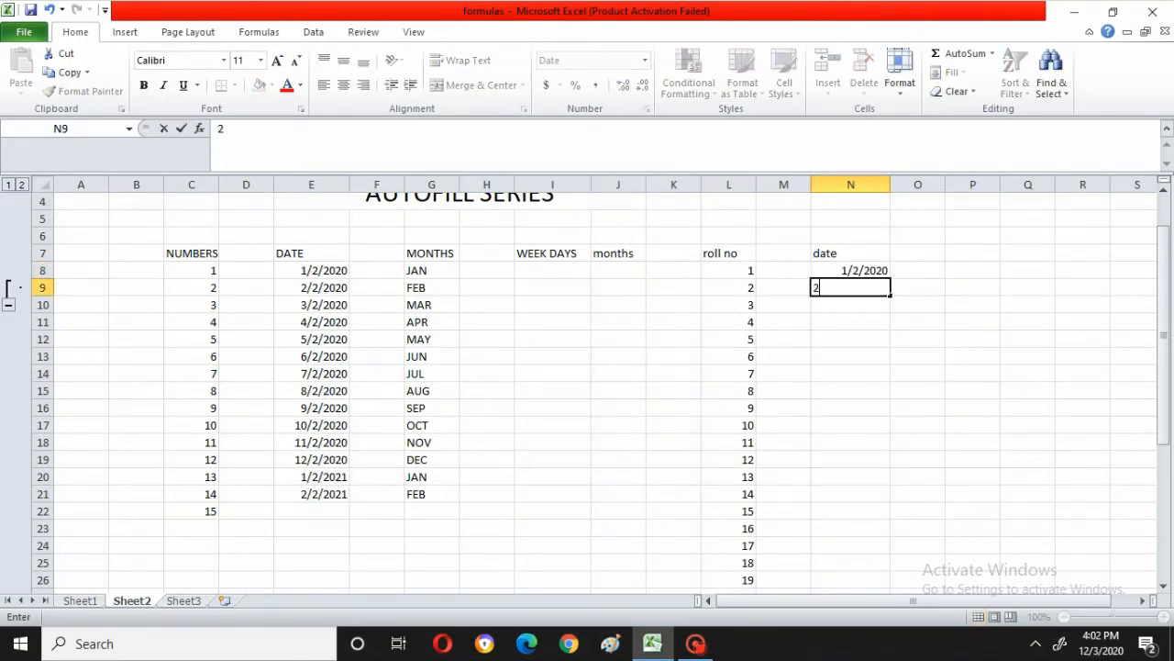
text(/2/2020)
Step: Autofill the date series from N8:N9 down to cell N26
click(851, 269)
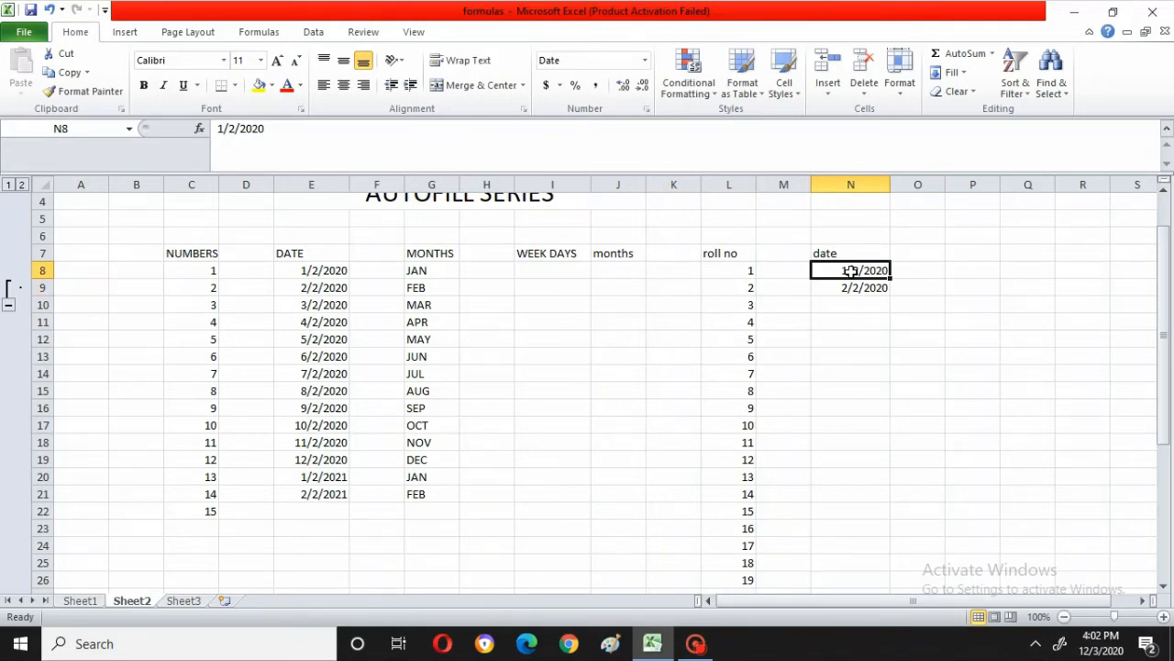
shift+click(853, 285)
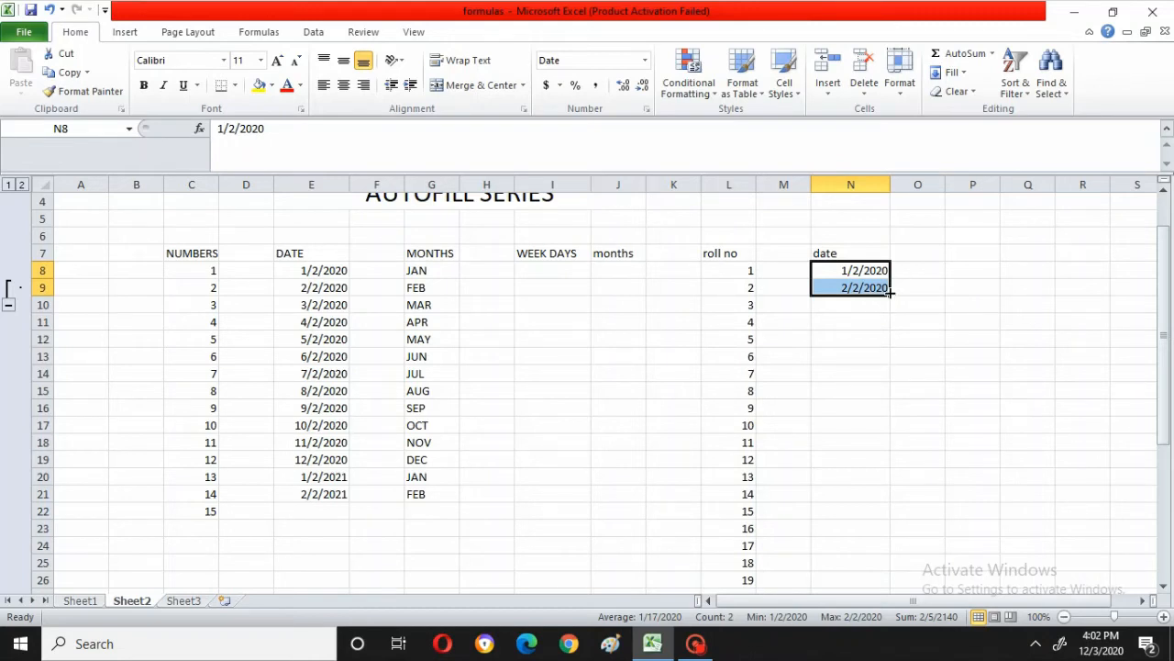
drag(889, 292, 939, 580)
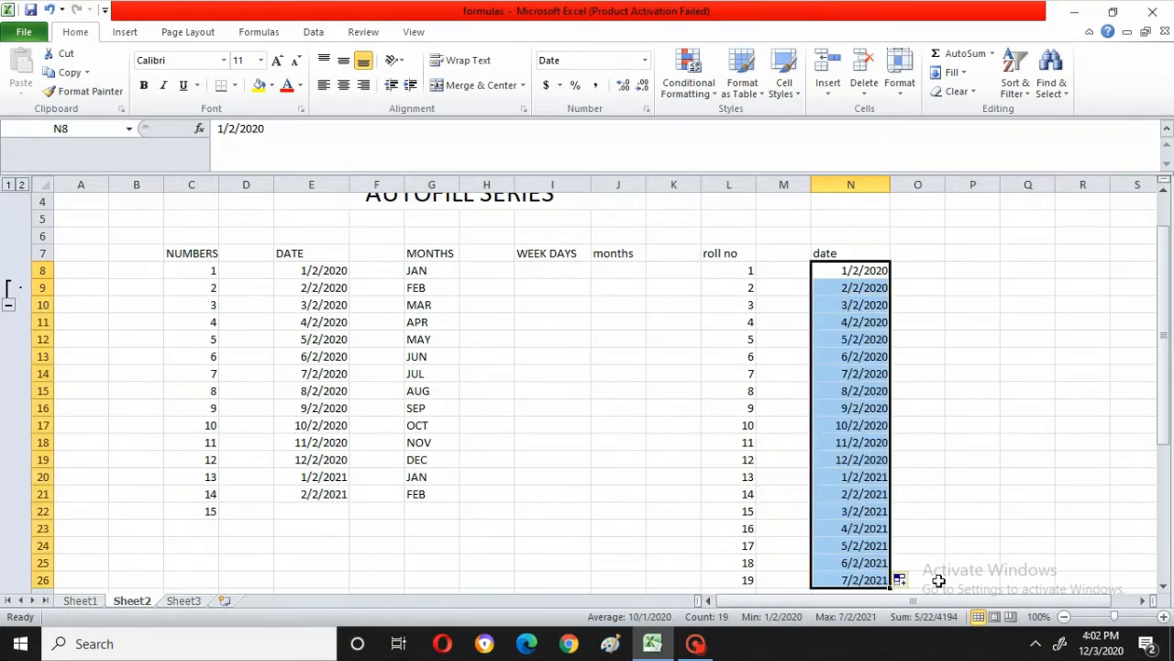
Step: Enter jan and feb in J8:J9 under the lowercase months heading and autofill the series down to J24
click(607, 271)
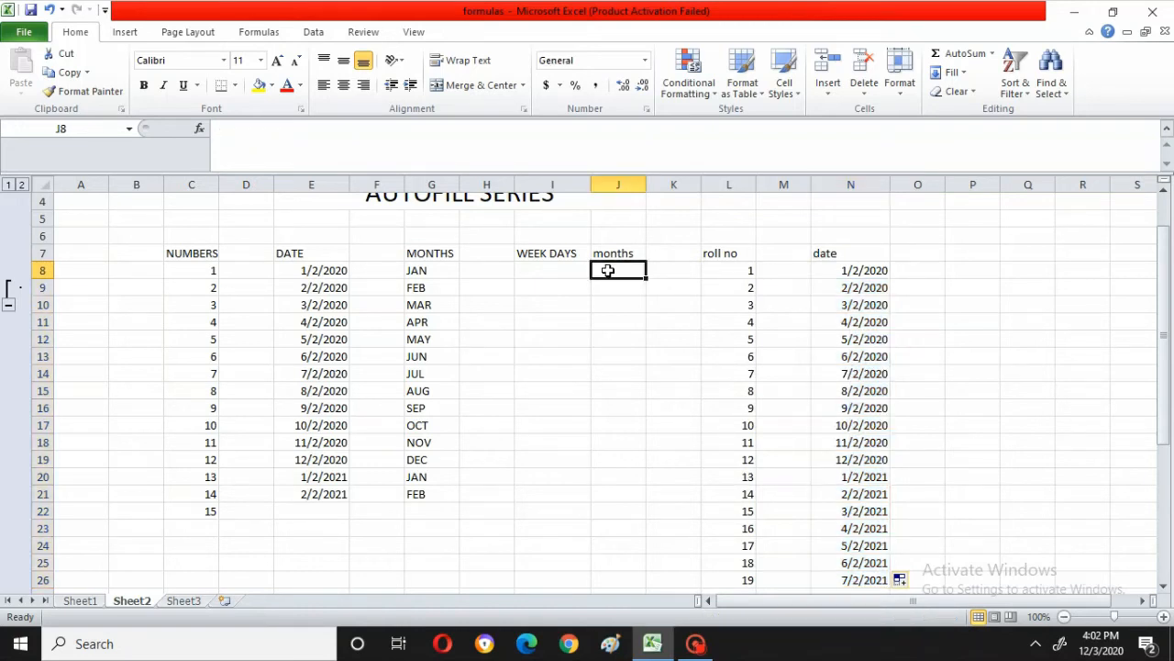
text(jan)
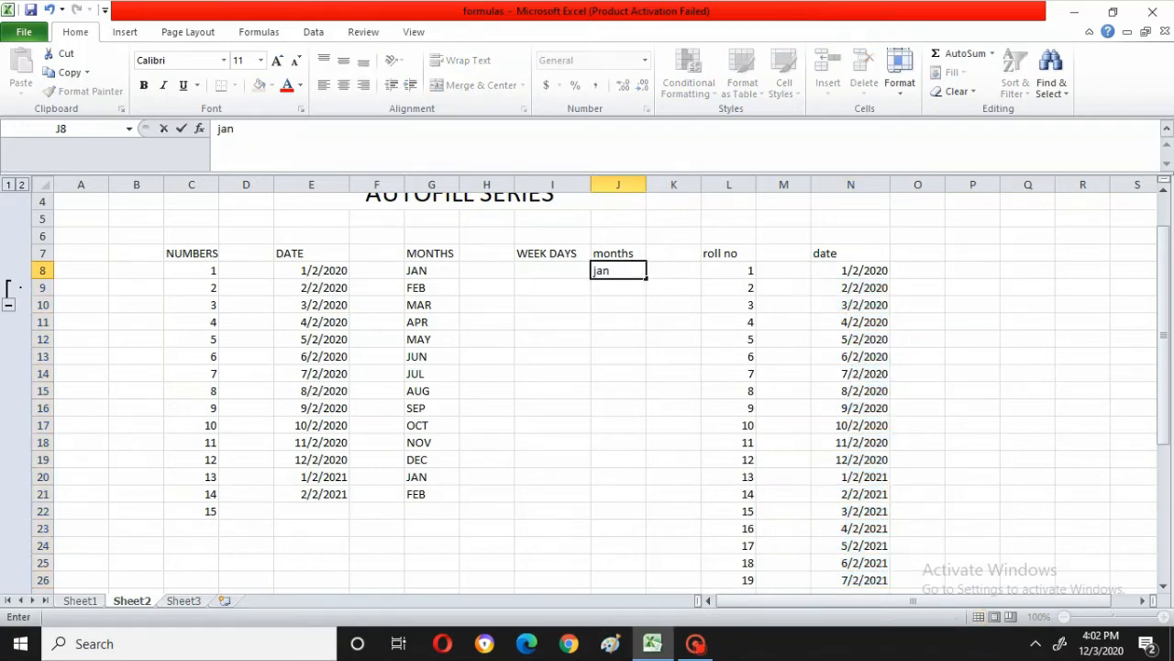
key(Return)
text(feb)
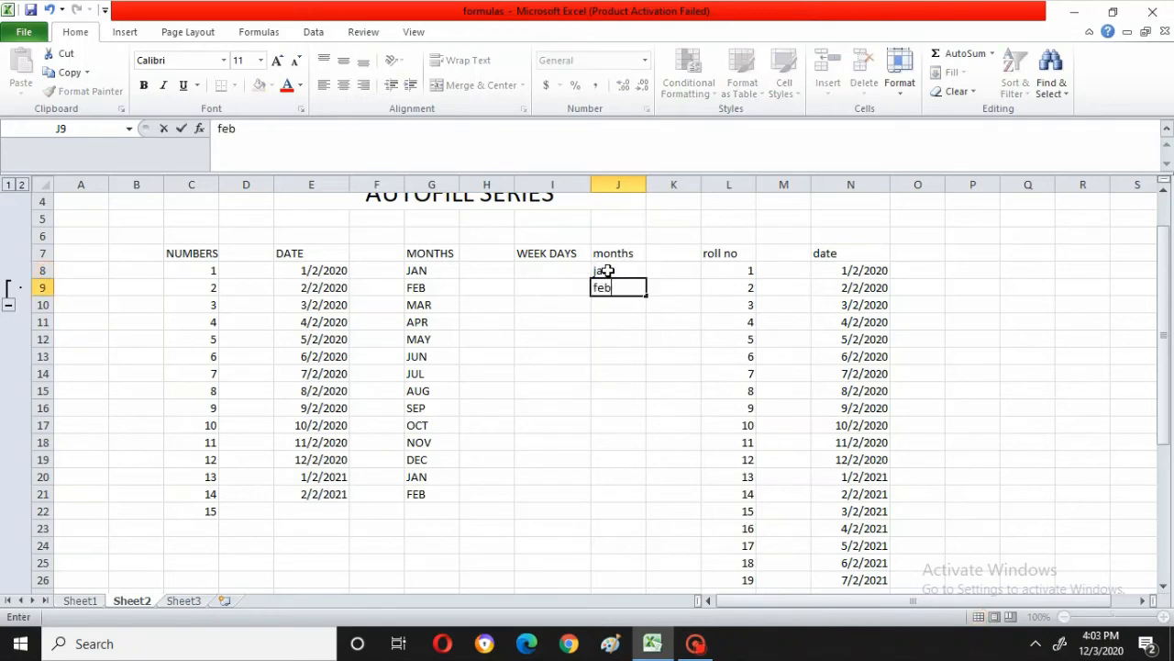
click(616, 269)
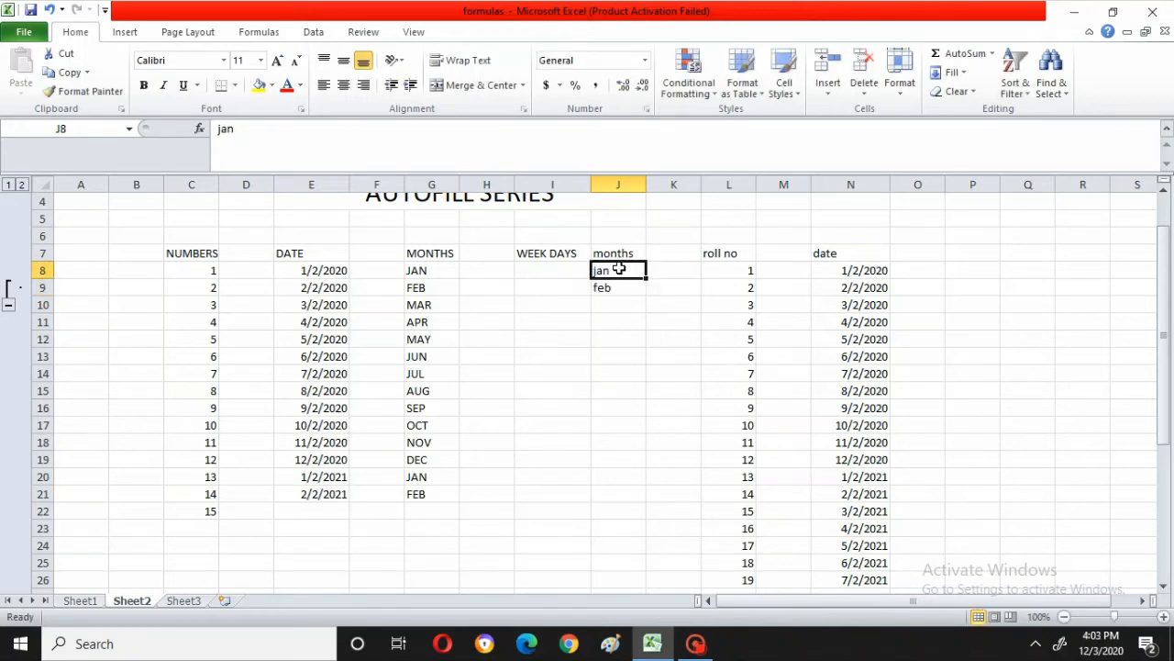
drag(619, 268, 618, 288)
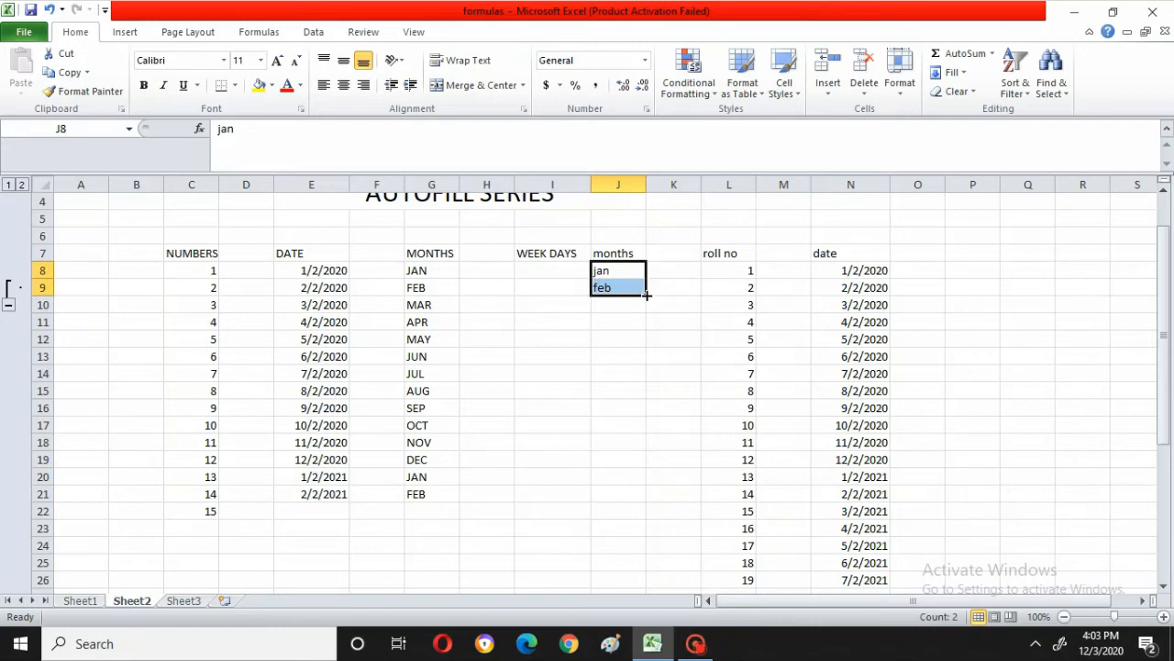
drag(646, 295, 682, 545)
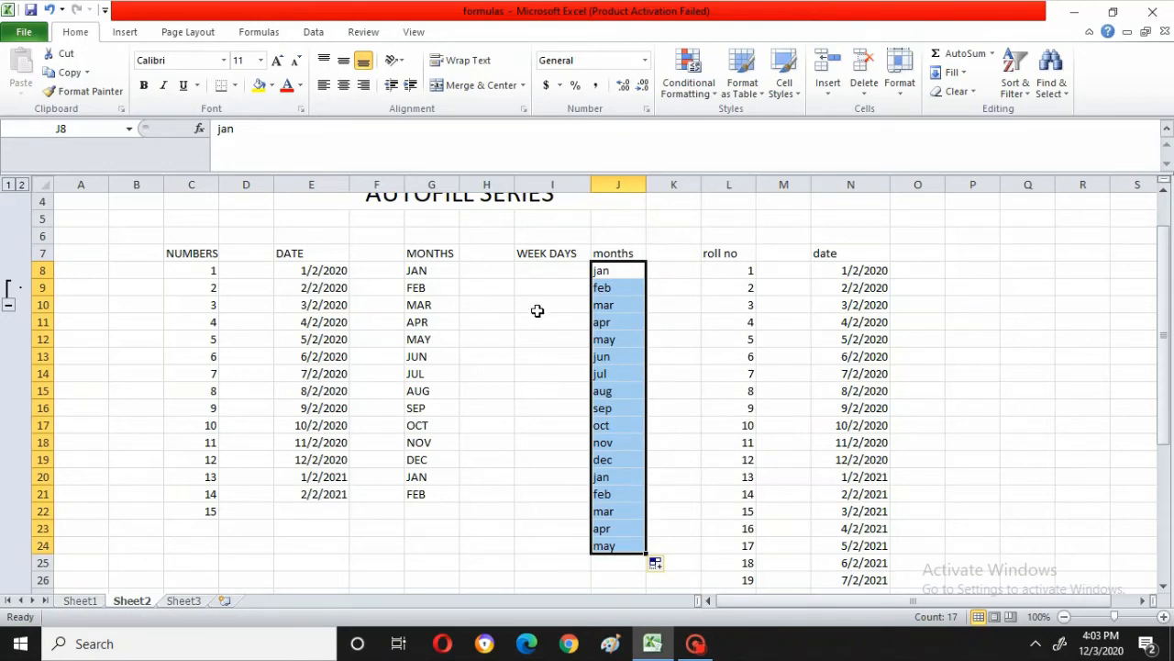
Step: Enter sun and mon in I8:I9 under WEEK DAYS and autofill the series down to I24
click(532, 266)
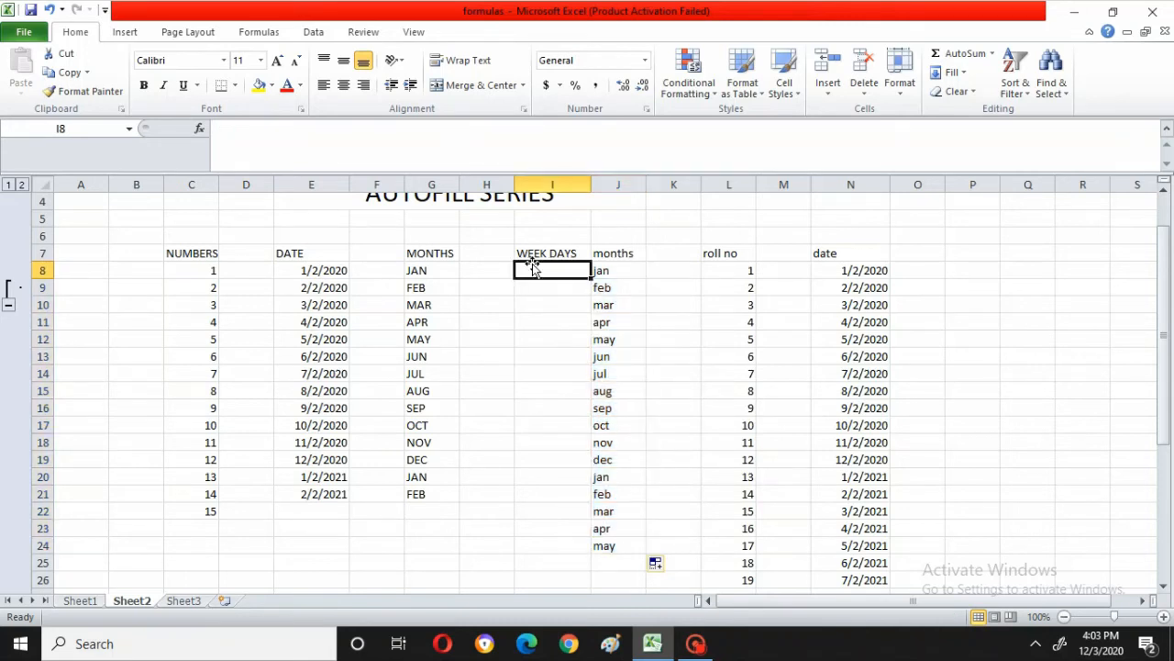
text(sun)
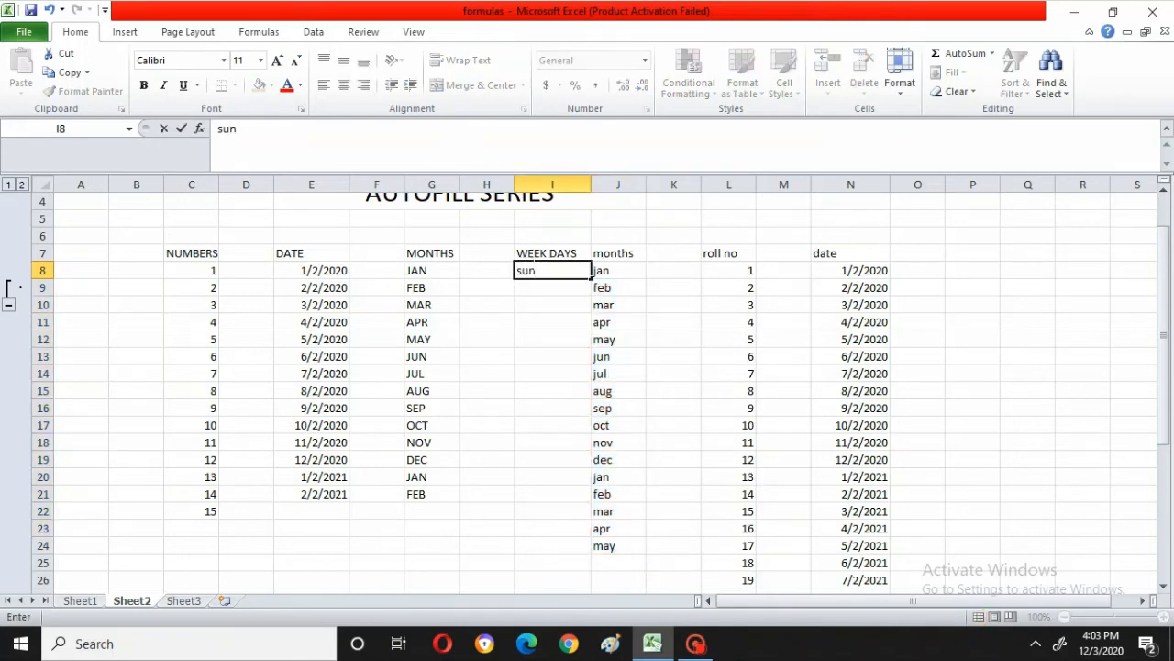
key(Return)
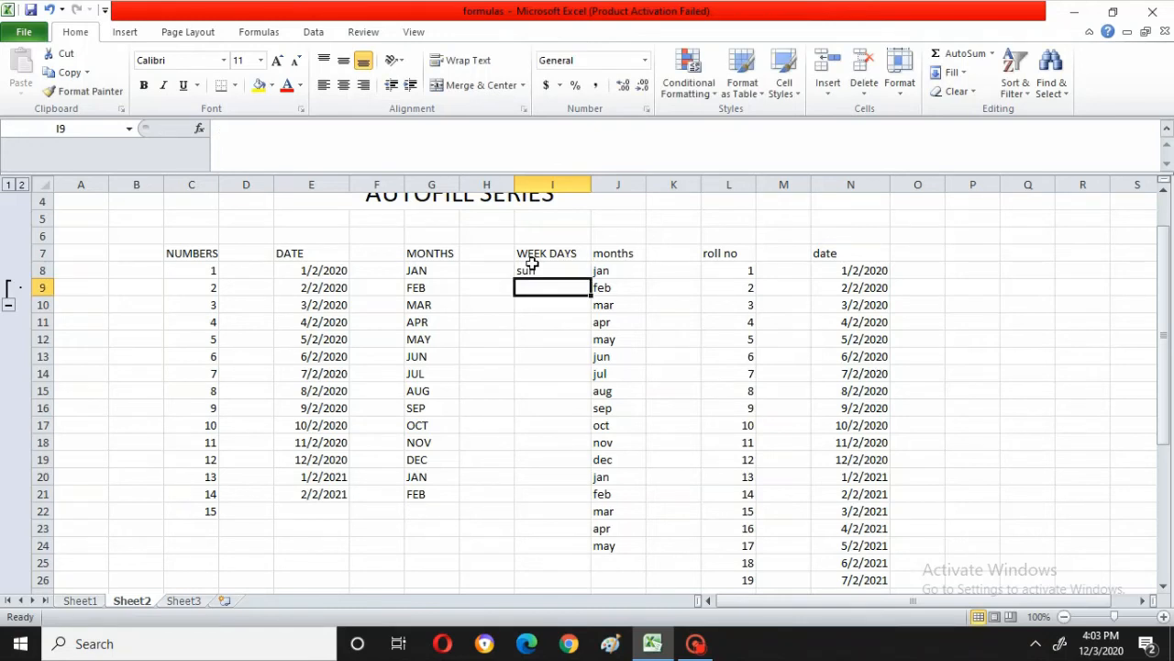
text(mon)
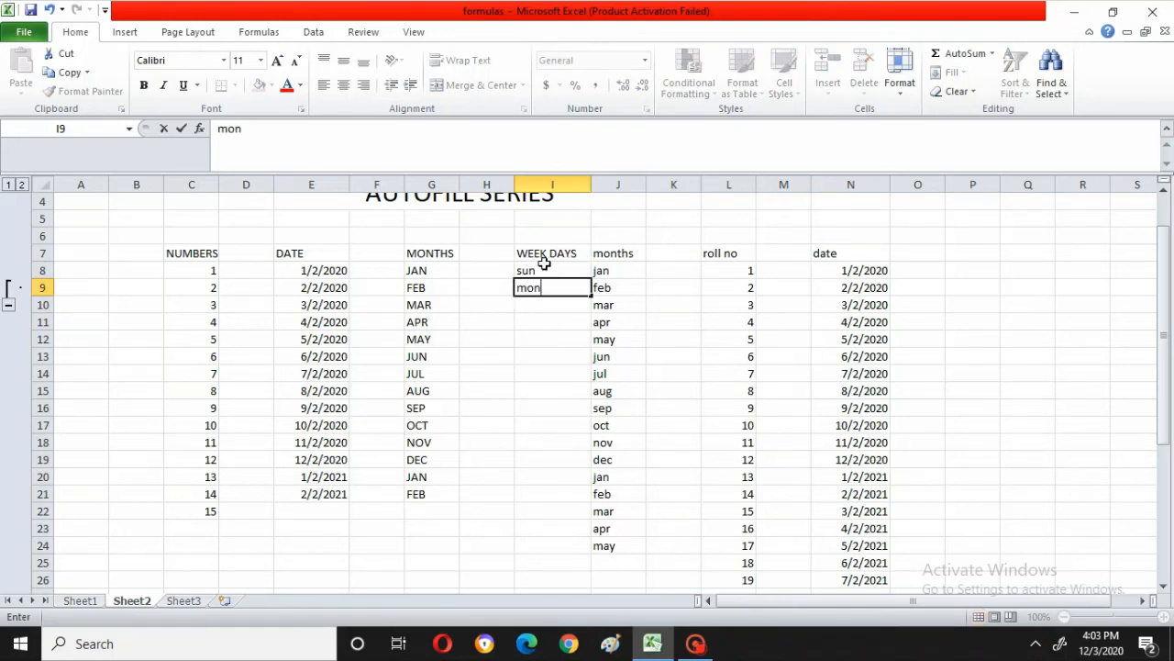
click(557, 267)
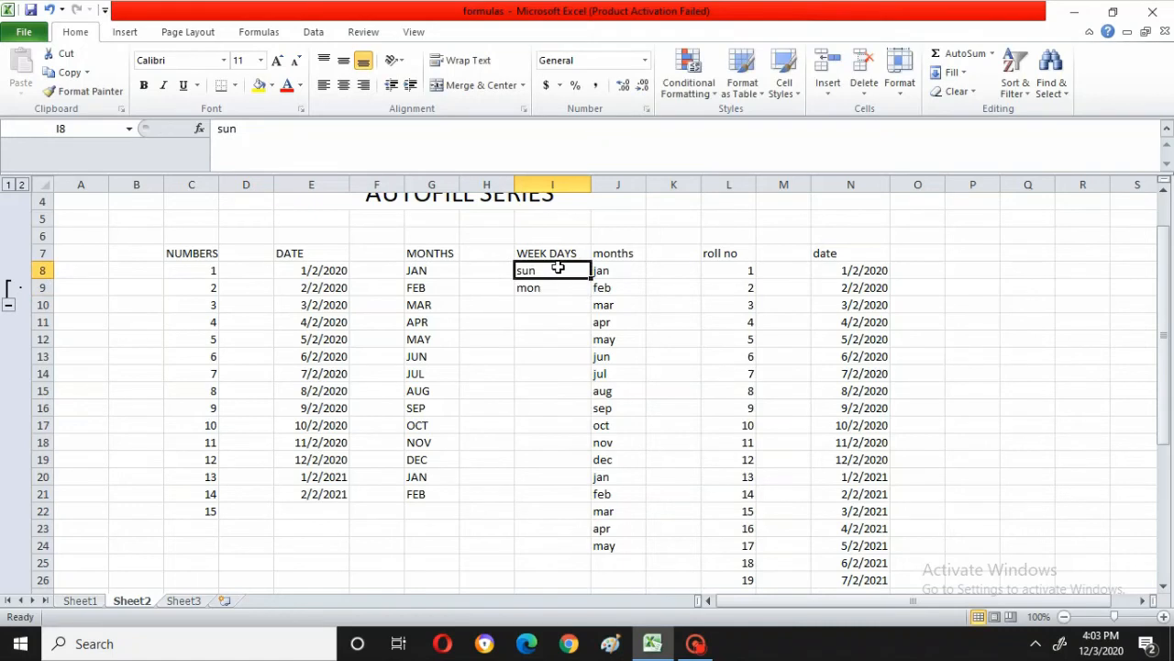
drag(557, 267, 556, 283)
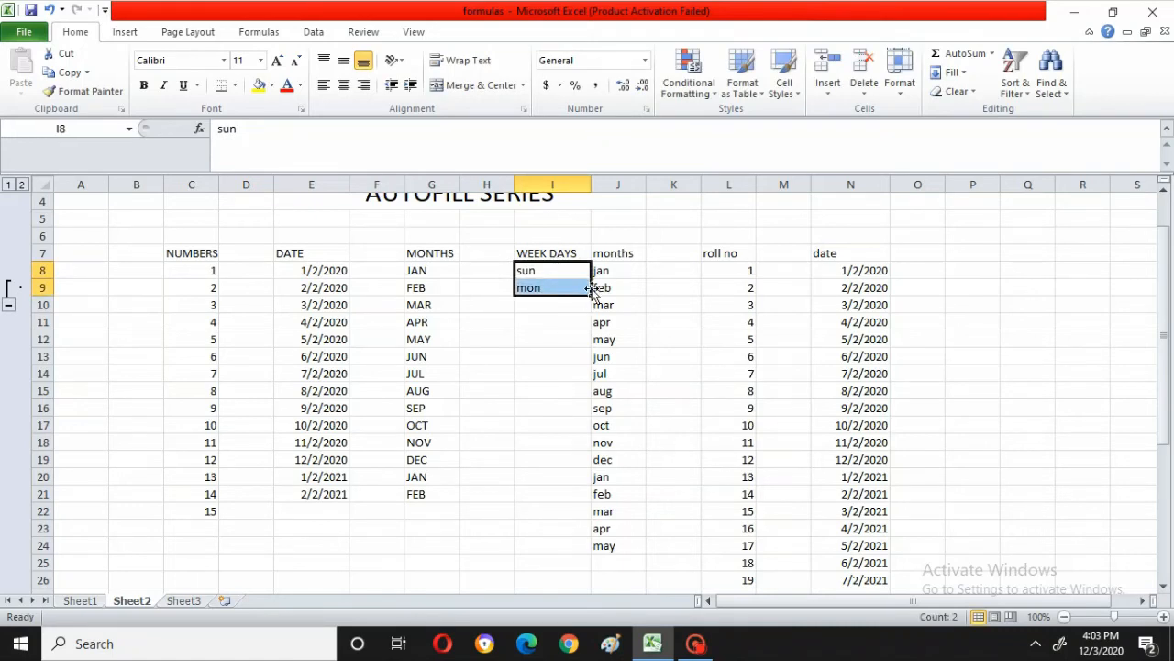
drag(592, 296, 615, 545)
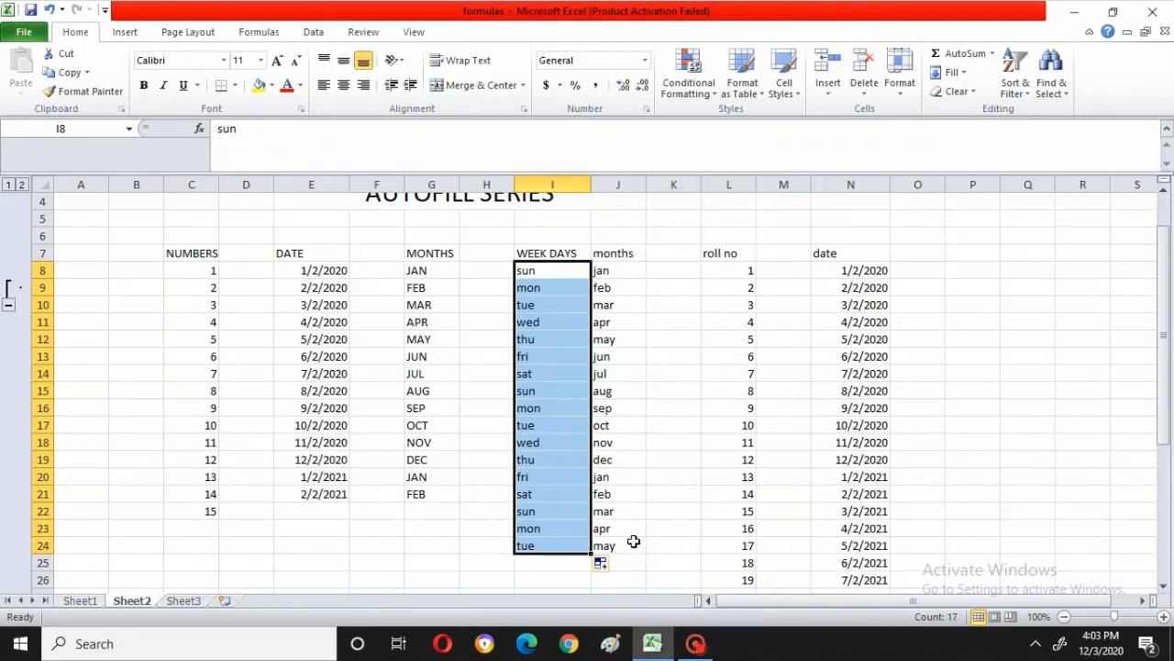
click(1164, 191)
click(1163, 191)
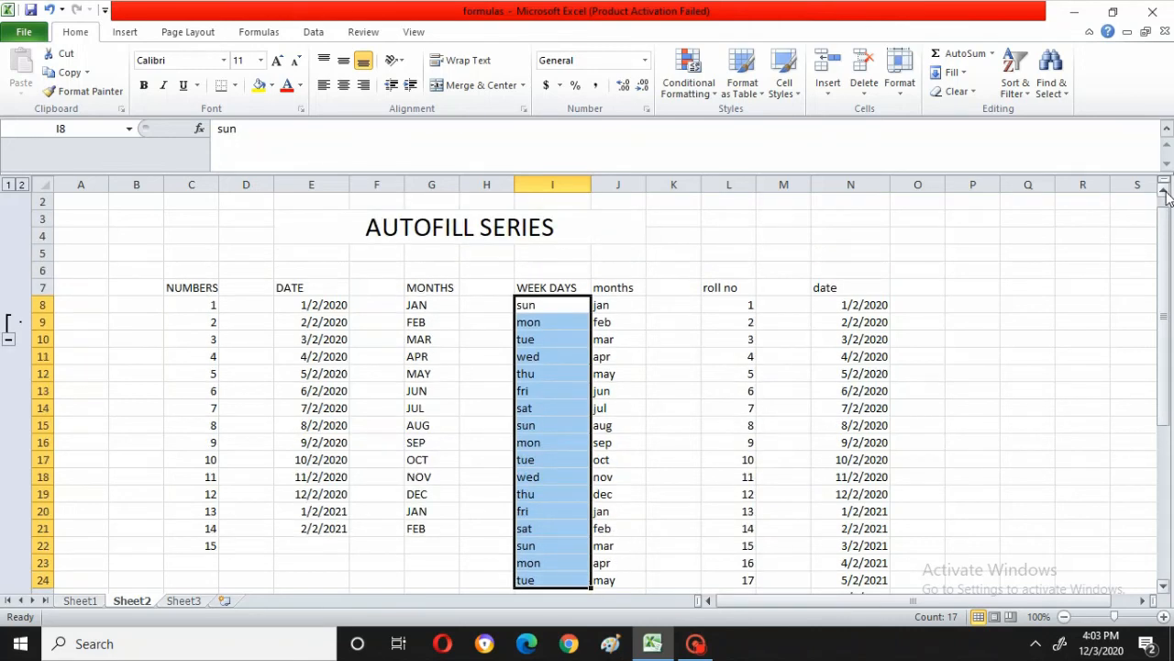